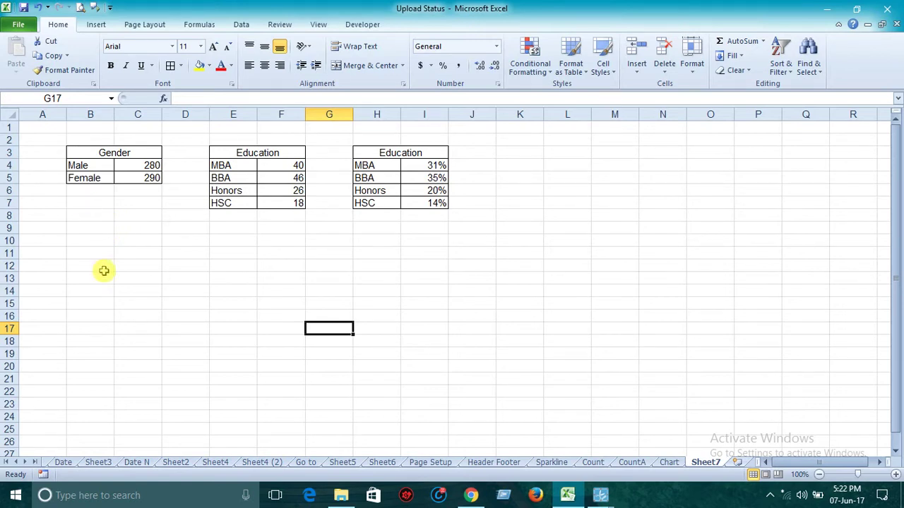
# Insert a basic 2-D pie chart from the Gender data in B4:C5 and move it to the right
pyautogui.click(93, 165)
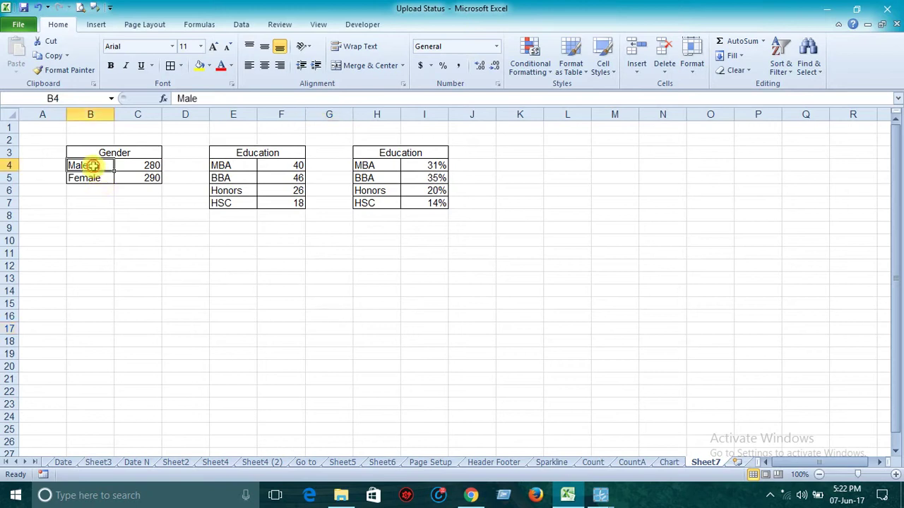
pyautogui.moveTo(93, 165); pyautogui.dragTo(132, 174)
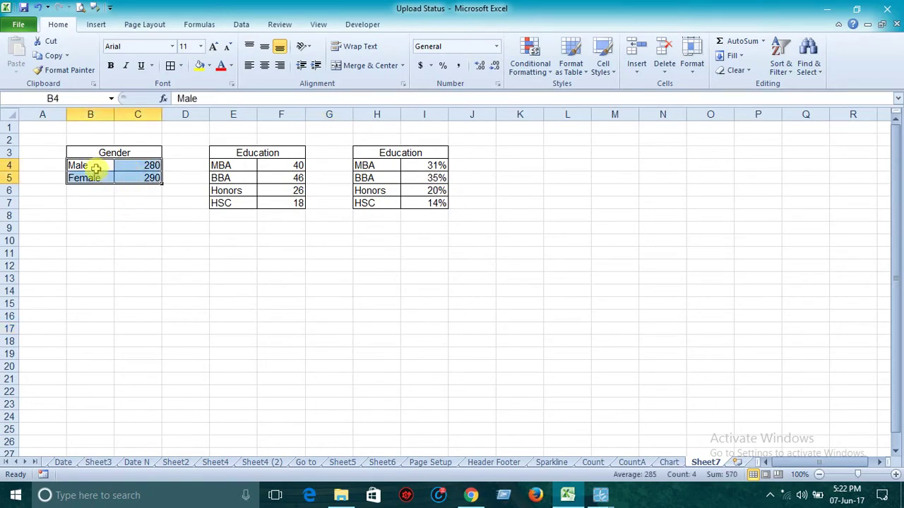
pyautogui.moveTo(95, 167); pyautogui.dragTo(144, 178)
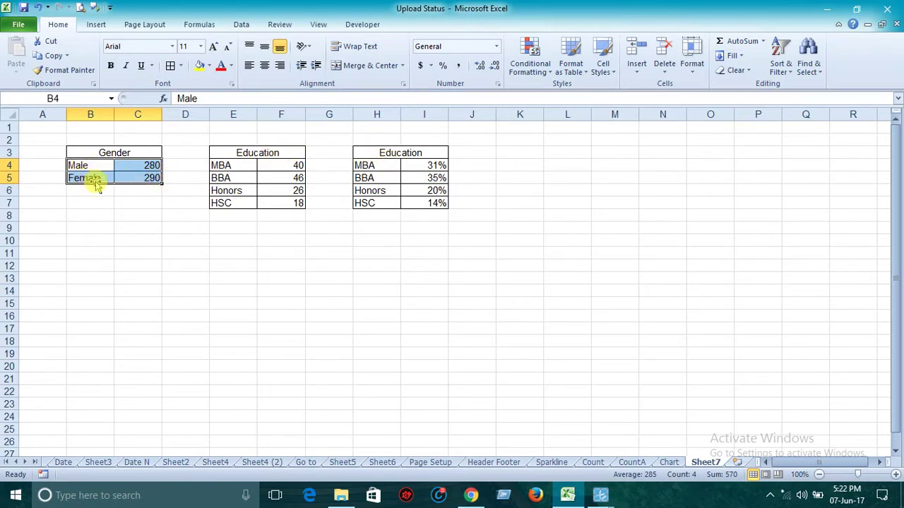
pyautogui.click(97, 25)
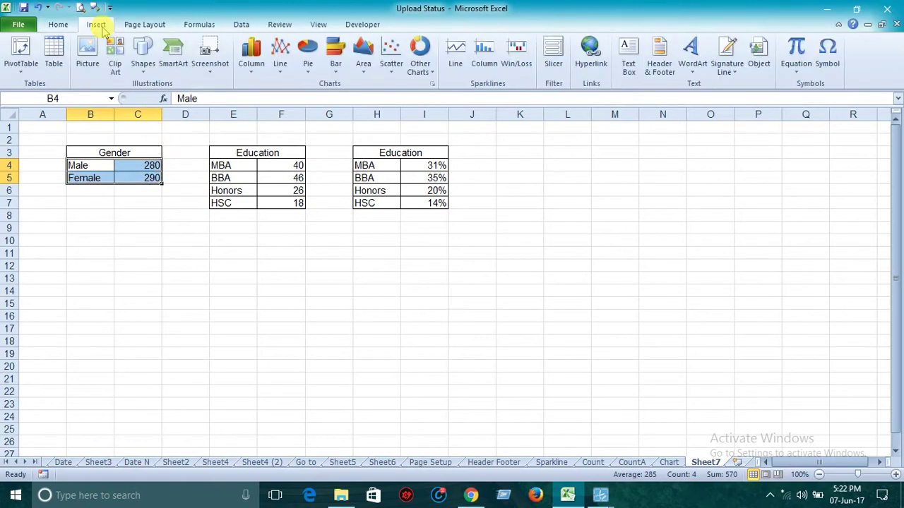
pyautogui.click(309, 67)
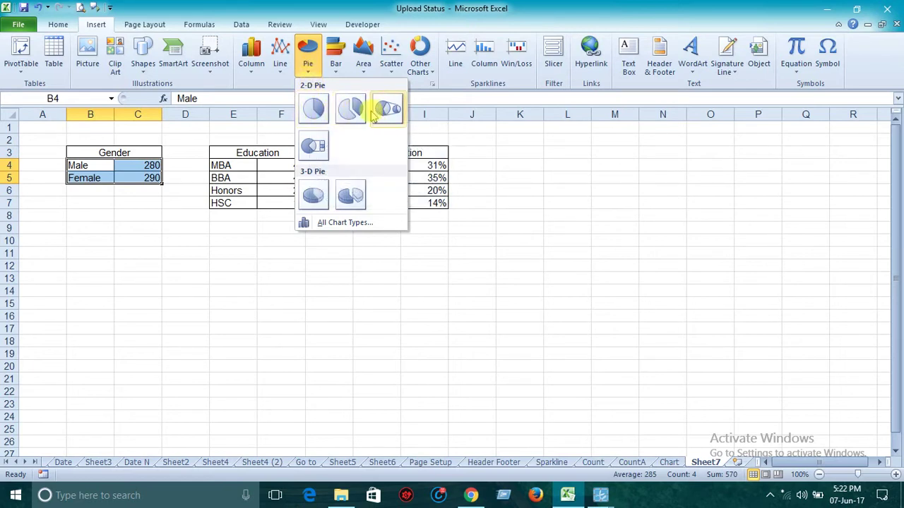
pyautogui.click(315, 110)
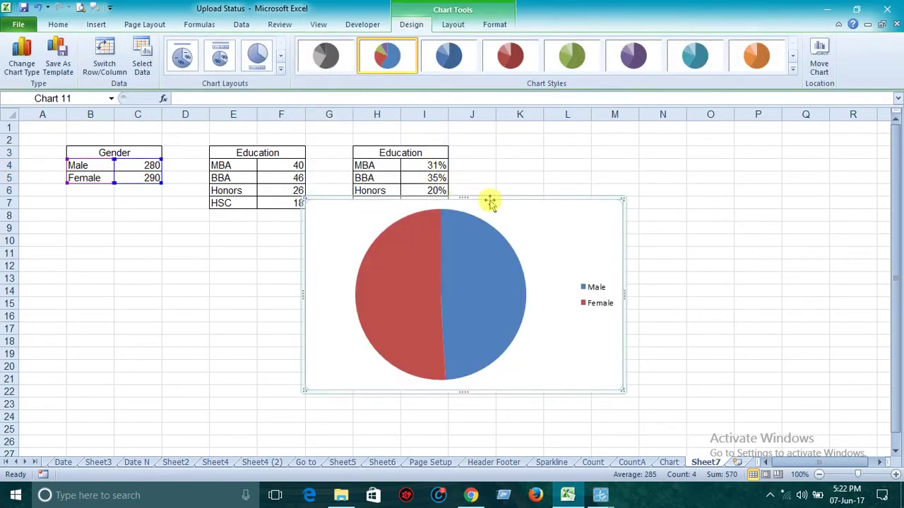
pyautogui.moveTo(490, 203); pyautogui.dragTo(607, 188)
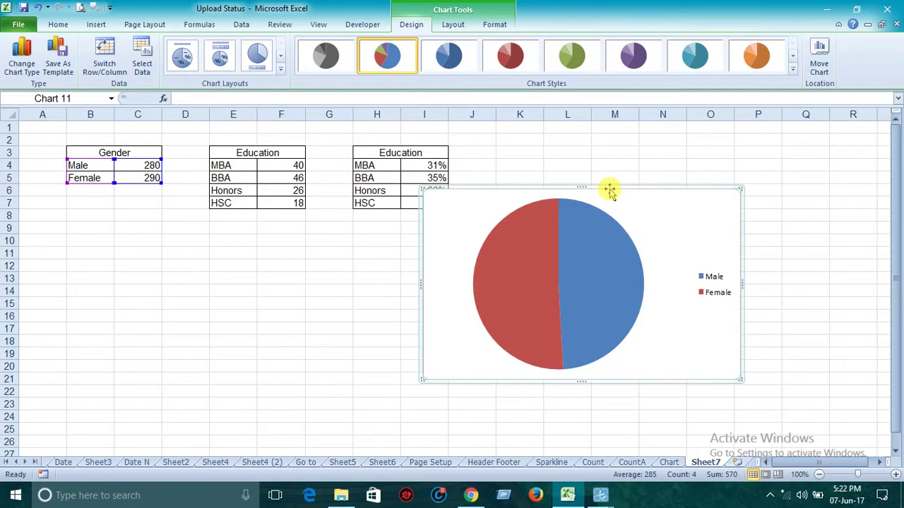
# Add the title "Gender" above the pie chart and show its data labels at Outside End
pyautogui.click(452, 24)
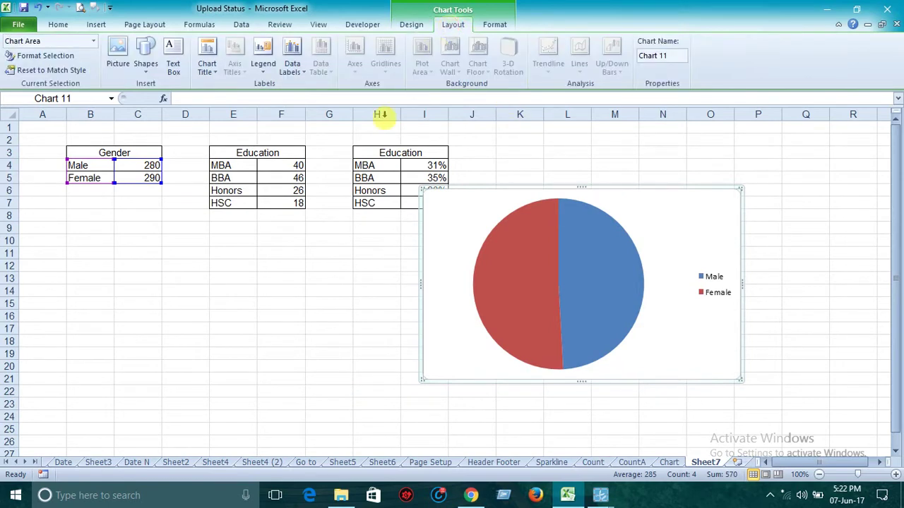
pyautogui.click(216, 73)
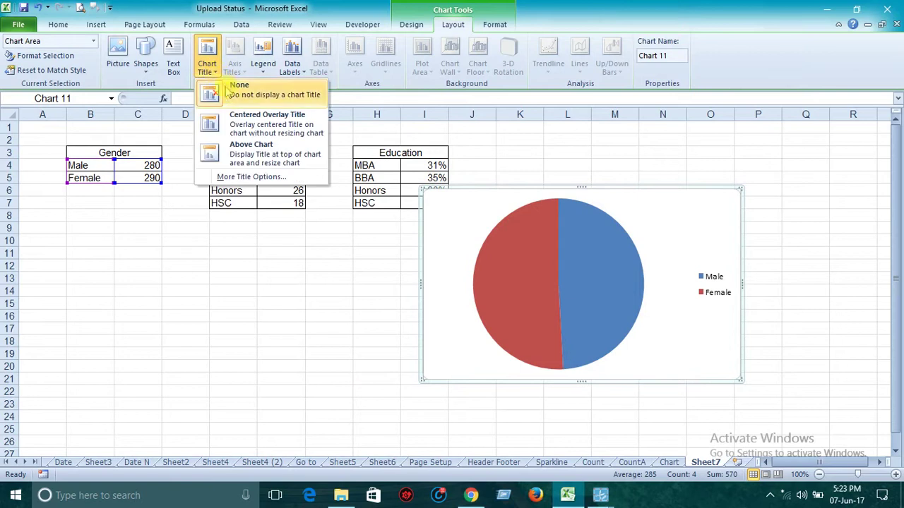
pyautogui.click(232, 151)
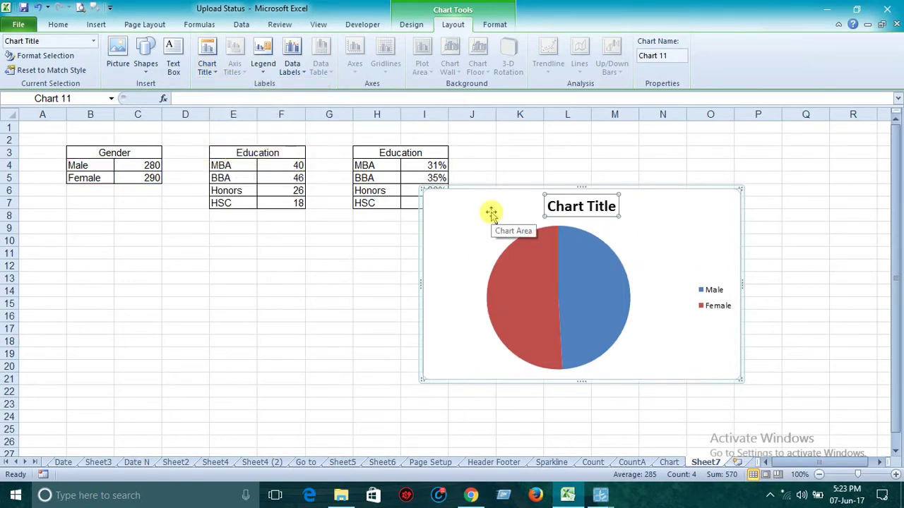
pyautogui.write('Gender')
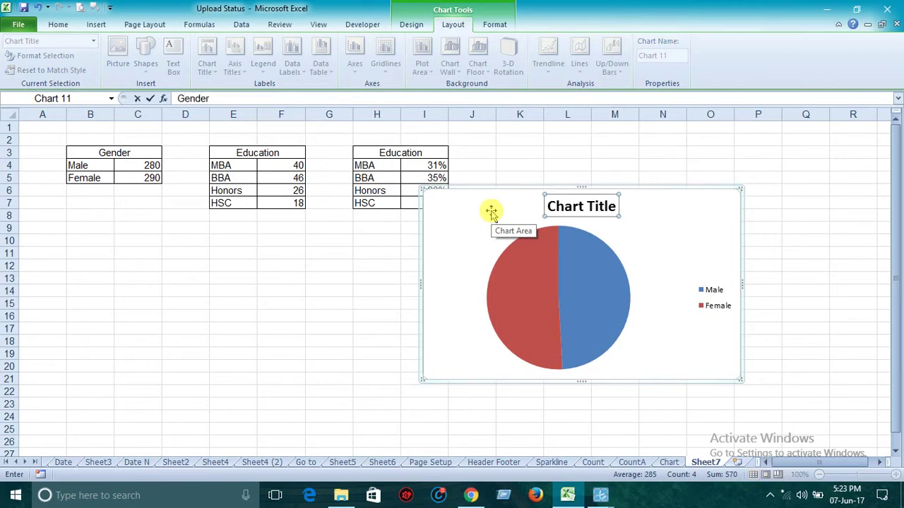
pyautogui.press('Return')
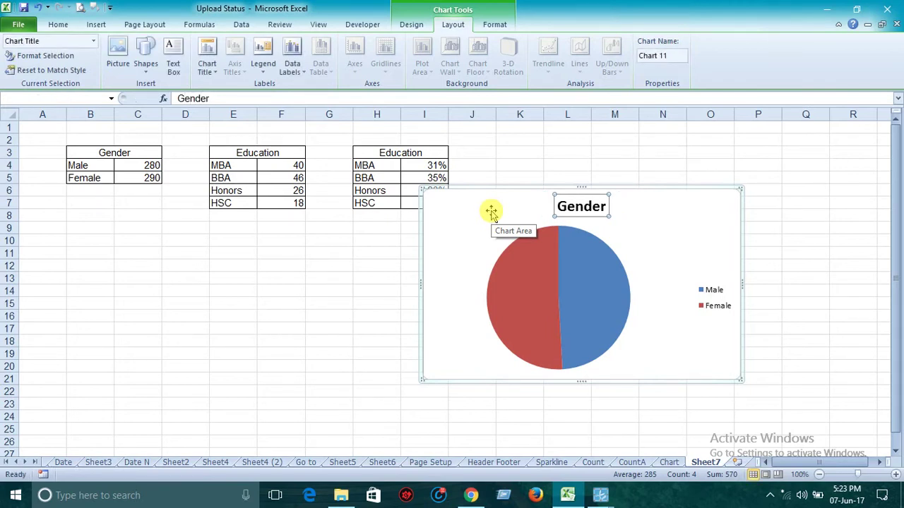
pyautogui.click(293, 70)
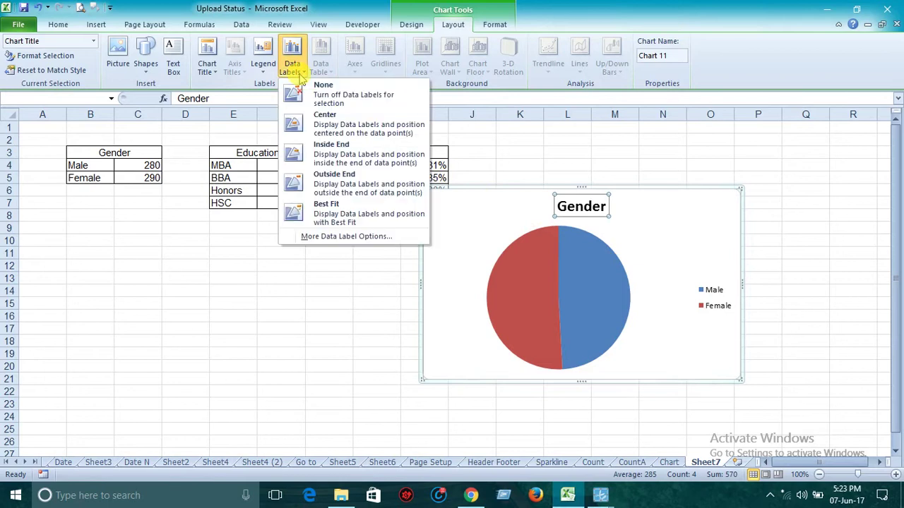
pyautogui.click(310, 182)
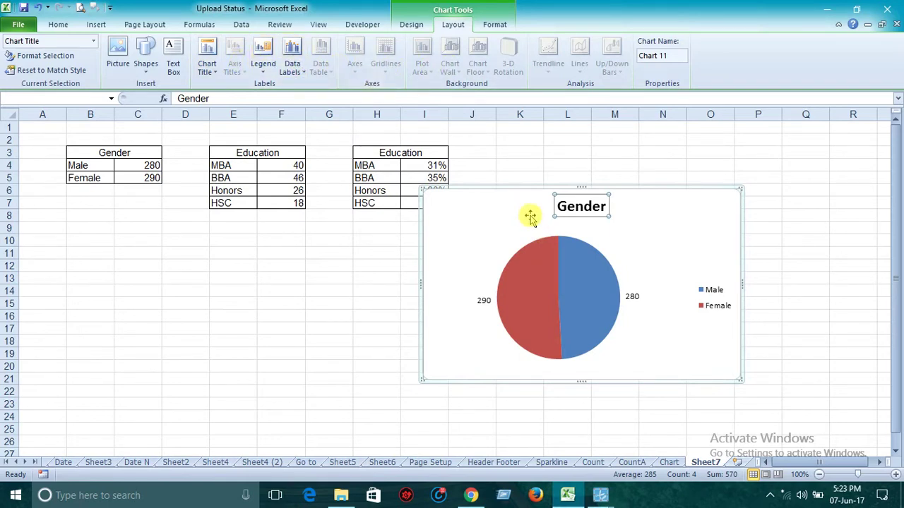
# Delete the Gender pie chart from the sheet
pyautogui.click(495, 194)
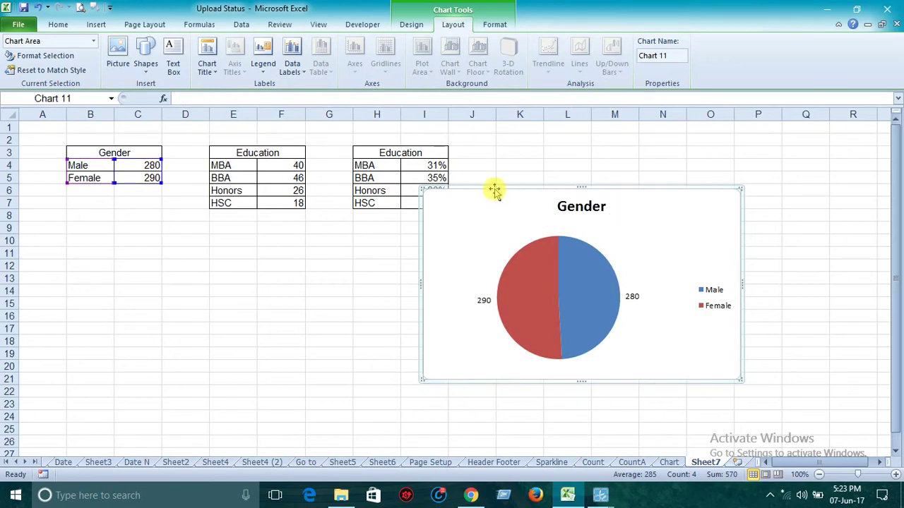
pyautogui.press('Delete')
pyautogui.click(415, 250)
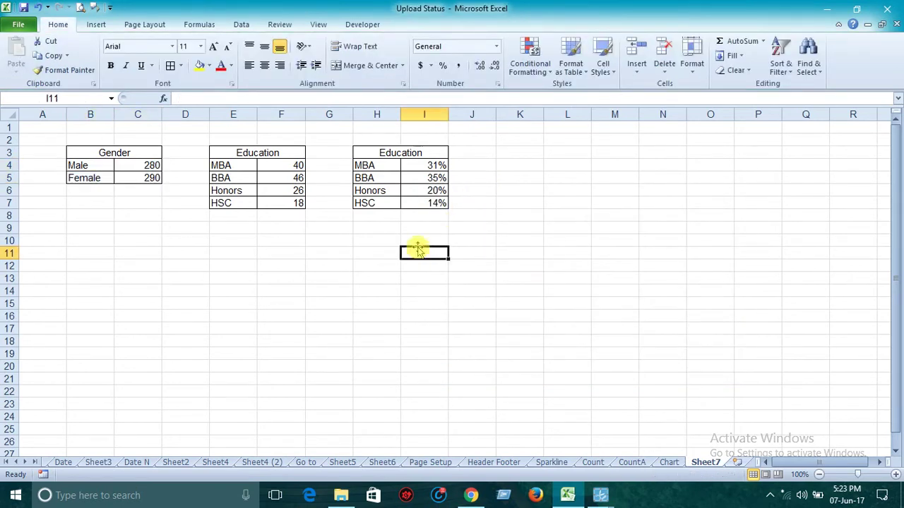
# Insert a basic 3-D pie chart from the Education percentages in H4:I7 and move it to the right
pyautogui.moveTo(367, 165); pyautogui.dragTo(432, 202)
pyautogui.click(407, 240)
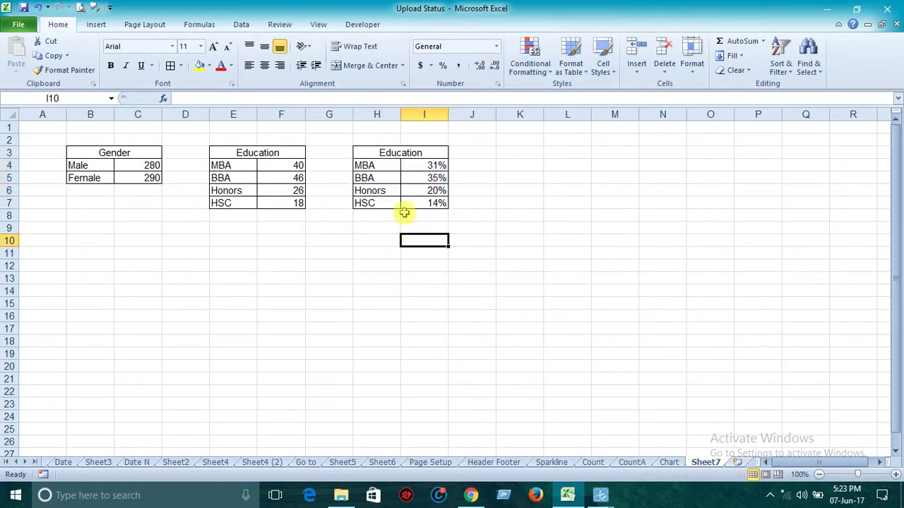
pyautogui.moveTo(387, 166); pyautogui.dragTo(417, 202)
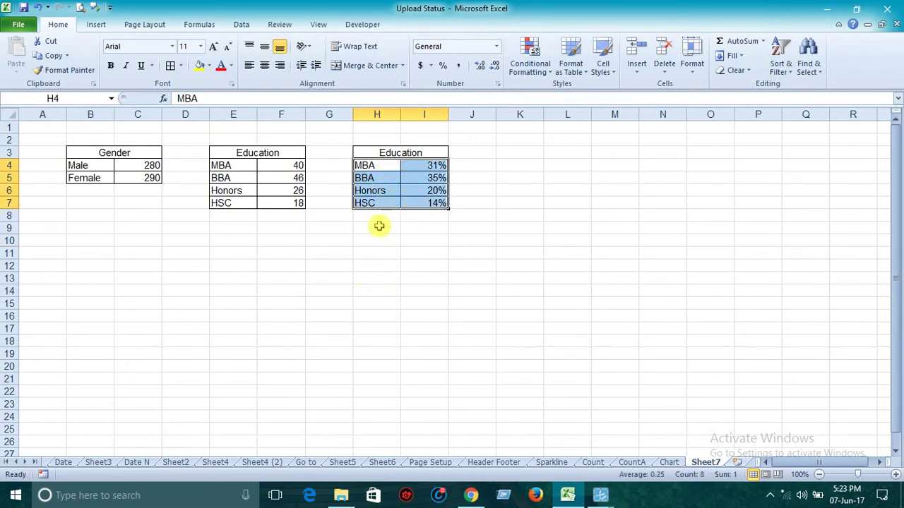
pyautogui.moveTo(377, 165); pyautogui.dragTo(410, 204)
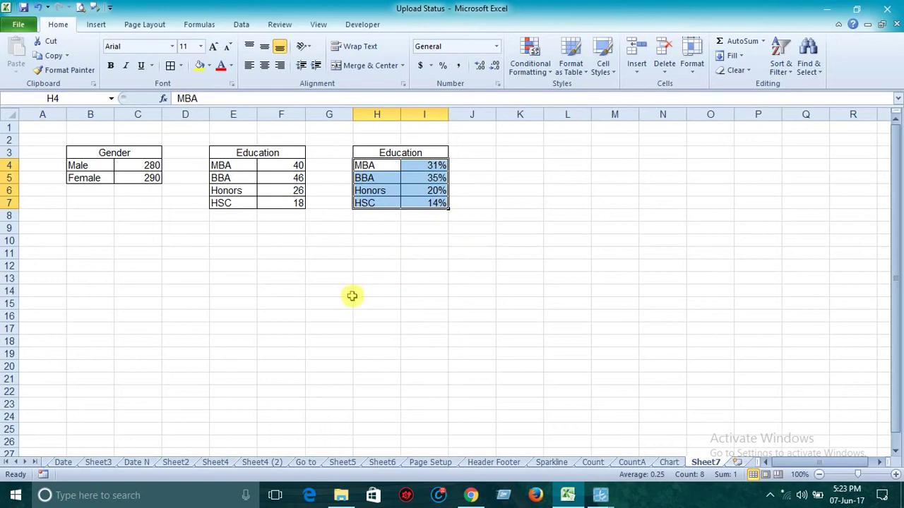
pyautogui.click(96, 25)
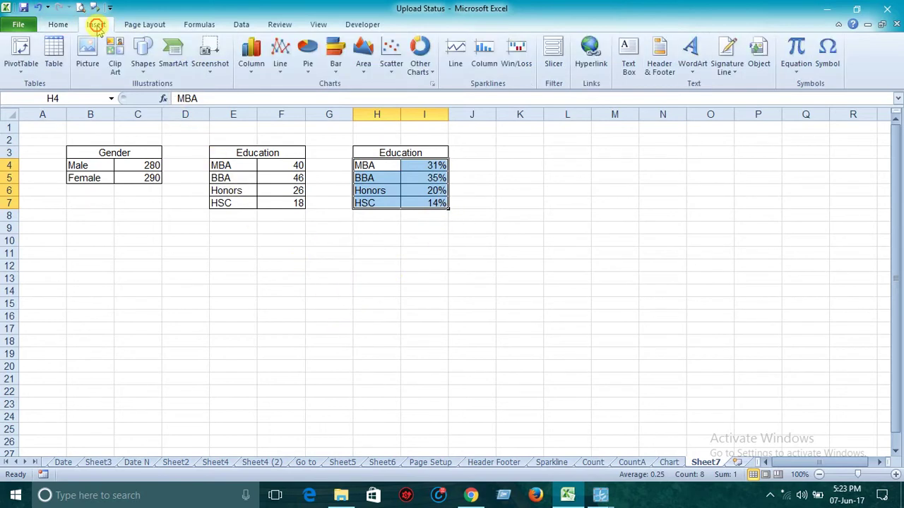
pyautogui.click(310, 70)
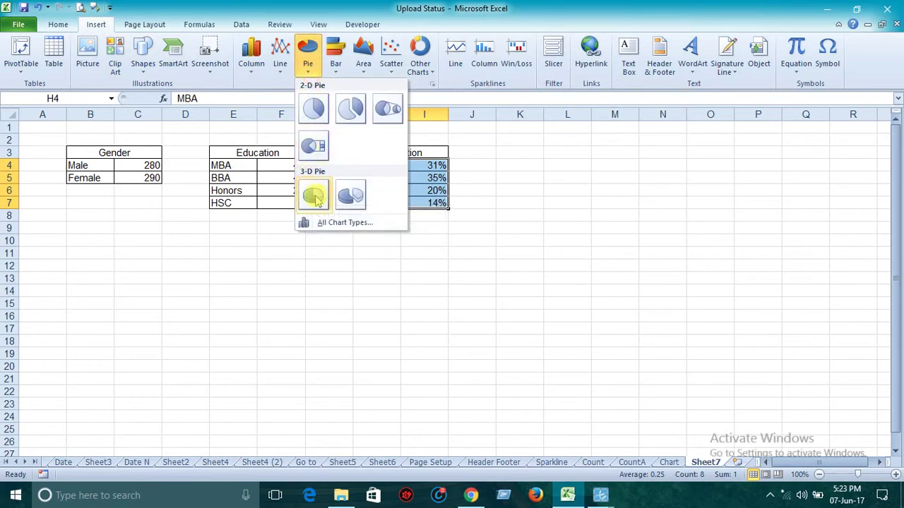
pyautogui.click(315, 197)
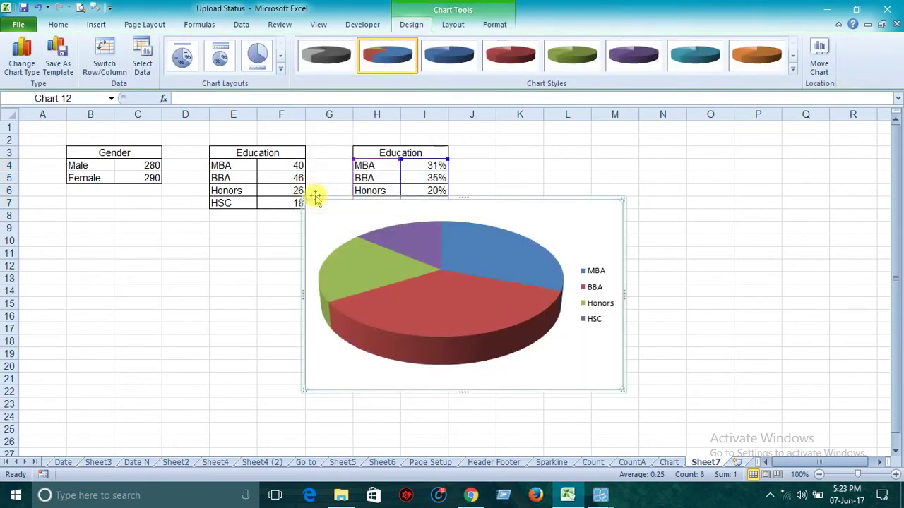
pyautogui.moveTo(518, 198); pyautogui.dragTo(610, 198)
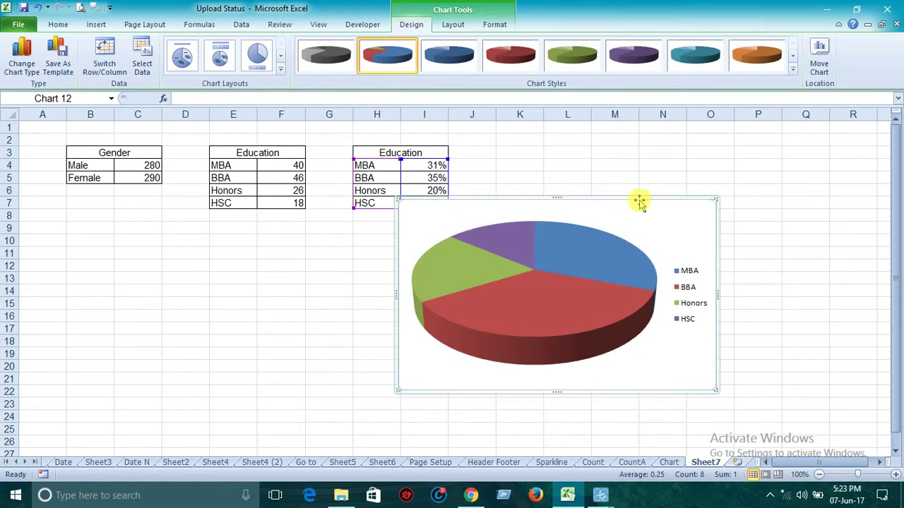
# Try several single-colour chart styles on the 3-D Education pie chart, ending with the multicoloured style
pyautogui.click(765, 216)
pyautogui.click(641, 202)
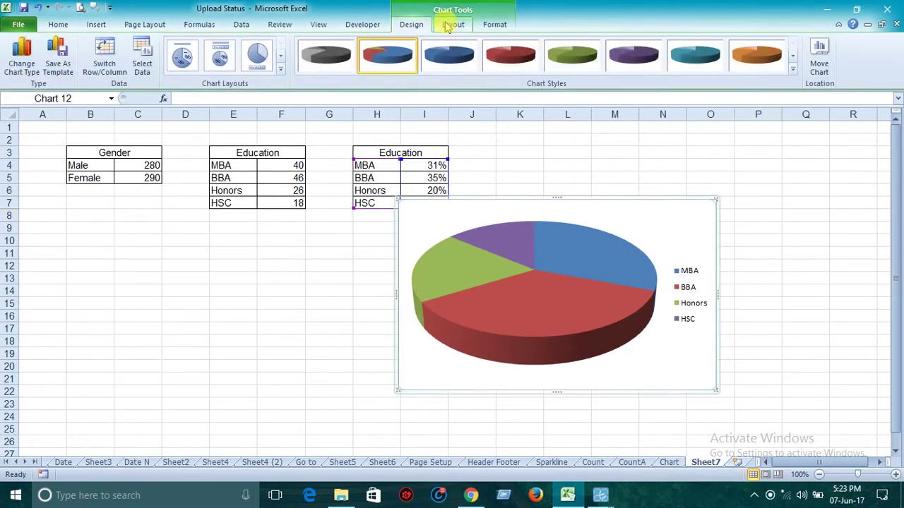
pyautogui.click(448, 57)
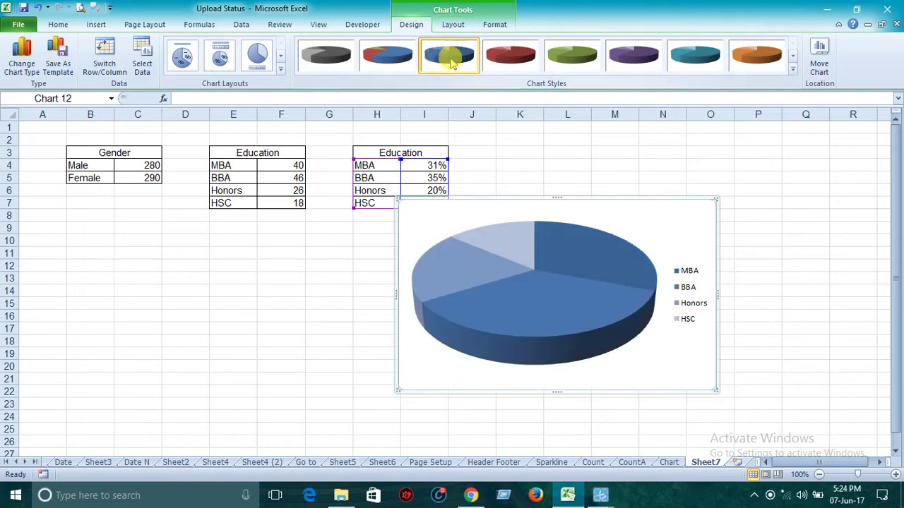
pyautogui.click(494, 59)
pyautogui.click(633, 57)
pyautogui.click(695, 56)
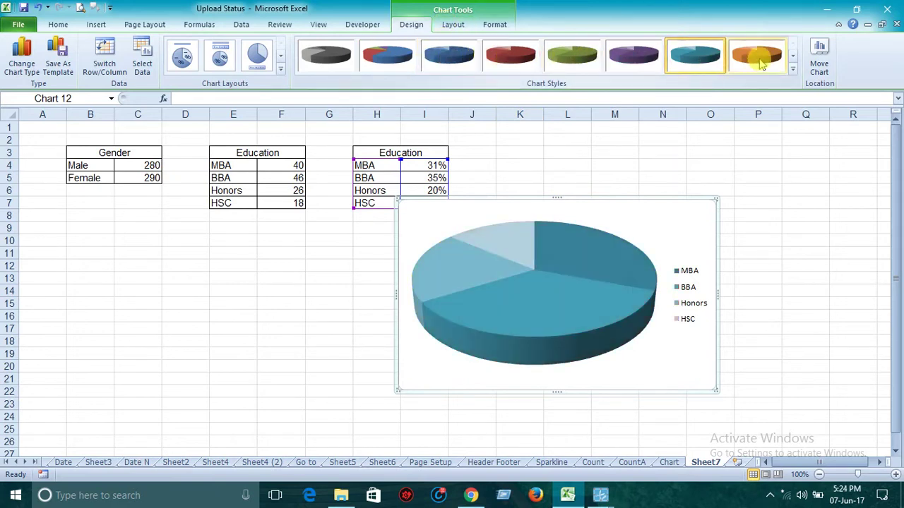
pyautogui.click(757, 56)
pyautogui.click(388, 59)
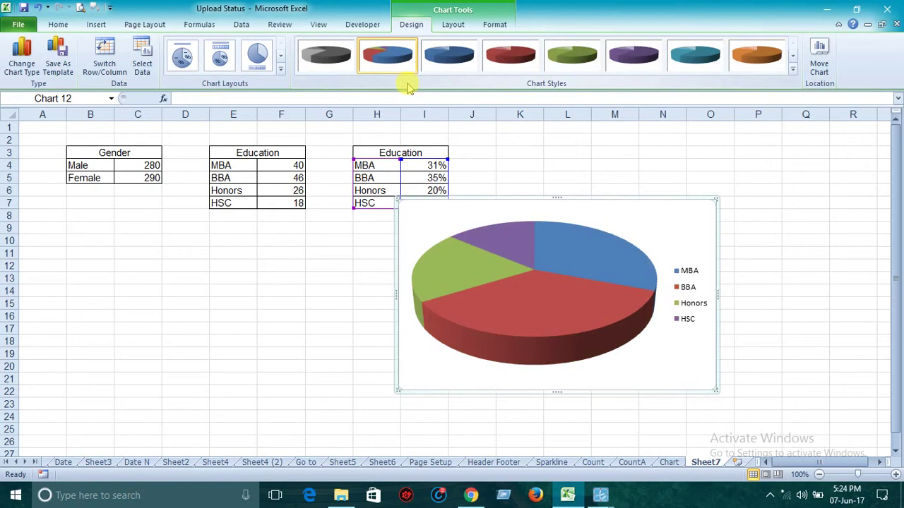
# Format only the BBA slice of the 3-D pie chart with a solid fill in standard red
pyautogui.click(525, 306)
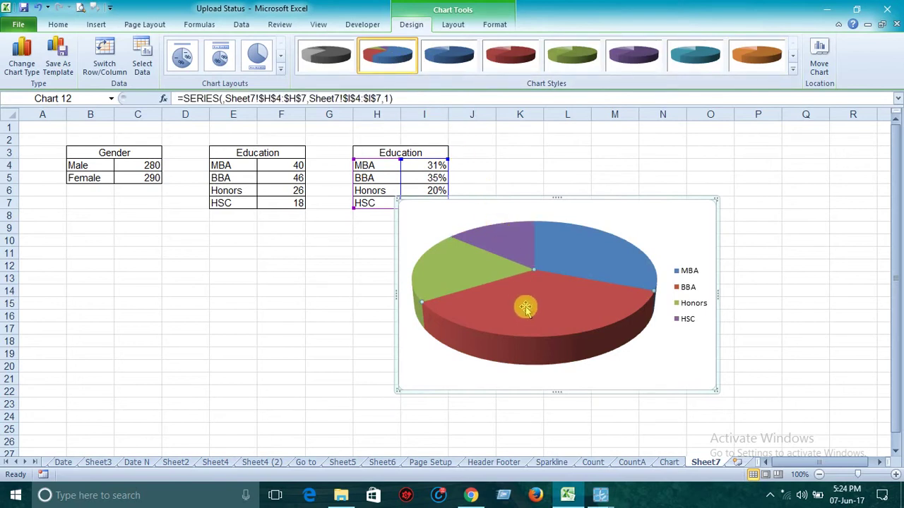
pyautogui.click(525, 306)
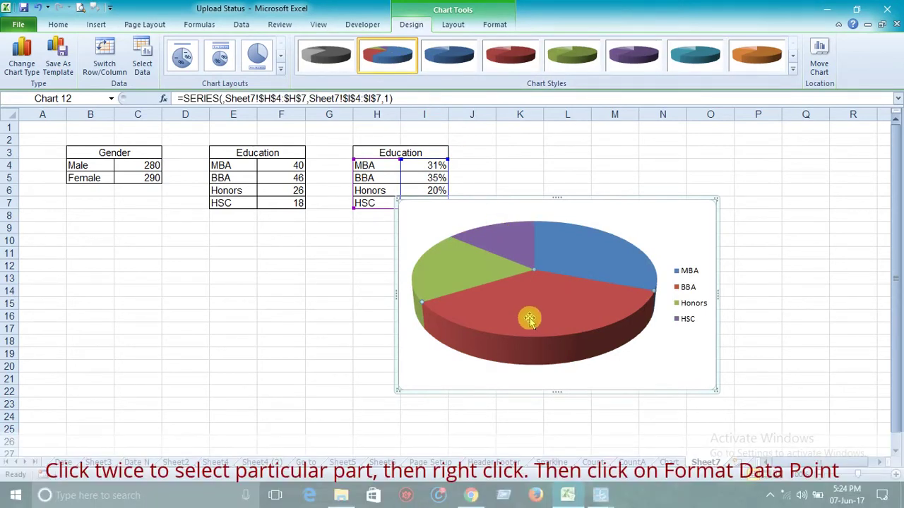
pyautogui.rightClick(529, 315)
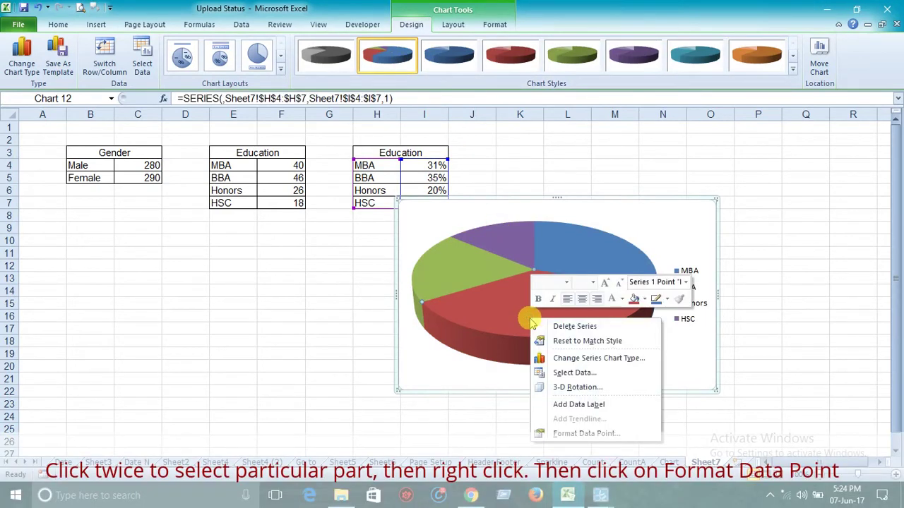
pyautogui.click(586, 433)
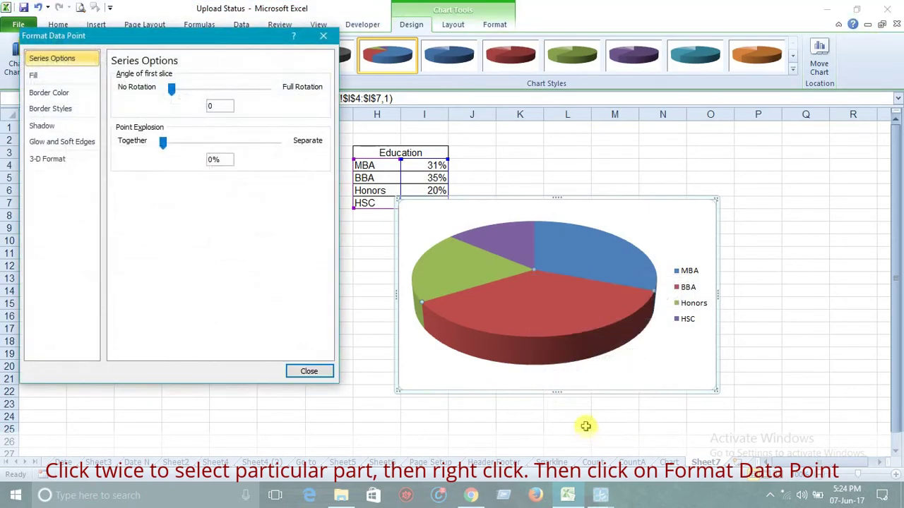
pyautogui.click(38, 78)
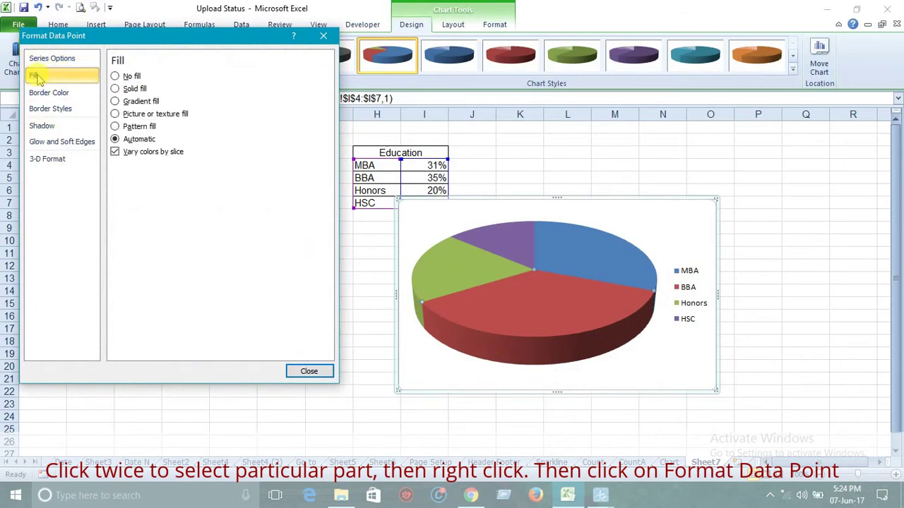
pyautogui.click(115, 89)
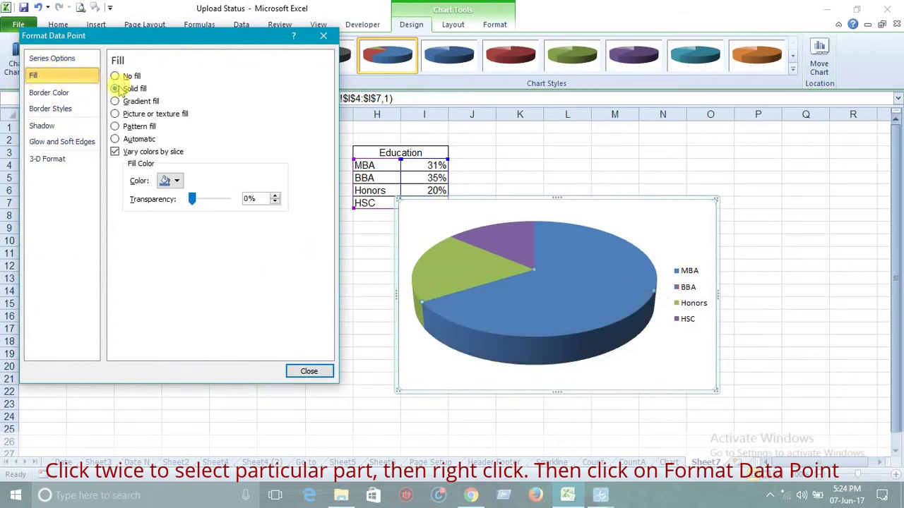
pyautogui.click(176, 181)
pyautogui.click(173, 277)
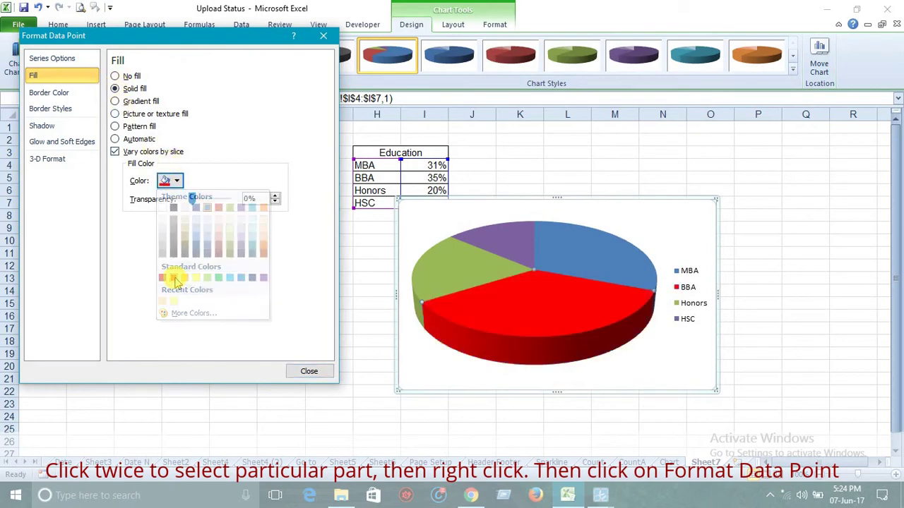
pyautogui.click(309, 371)
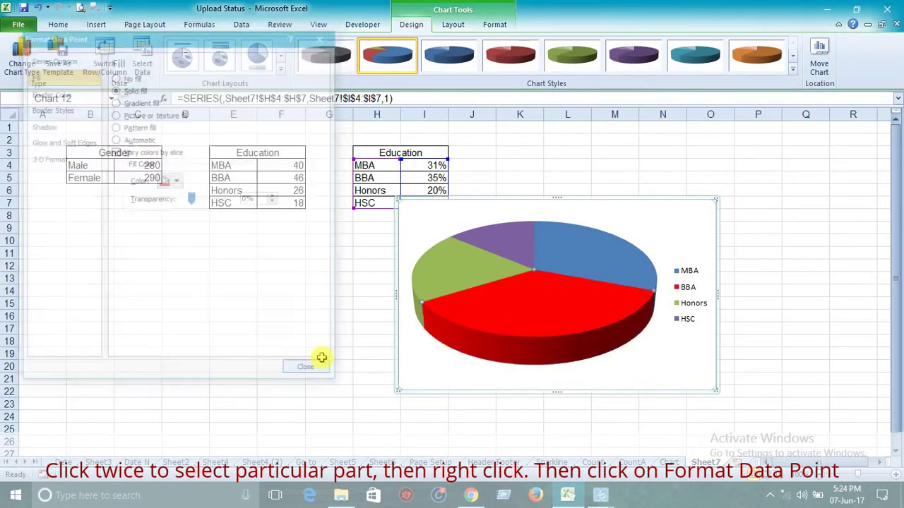
pyautogui.click(319, 327)
pyautogui.click(450, 273)
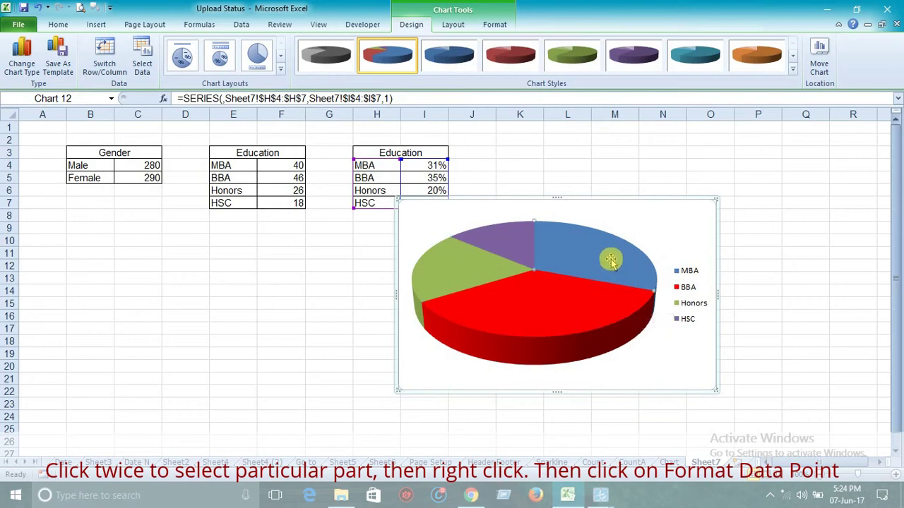
pyautogui.click(519, 247)
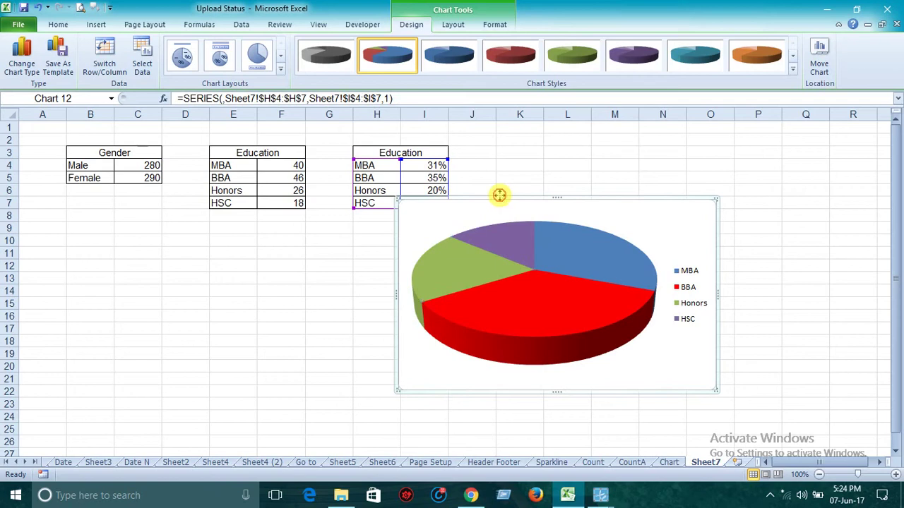
# Add a chart title above the 3-D Education pie chart
pyautogui.click(499, 195)
pyautogui.click(453, 25)
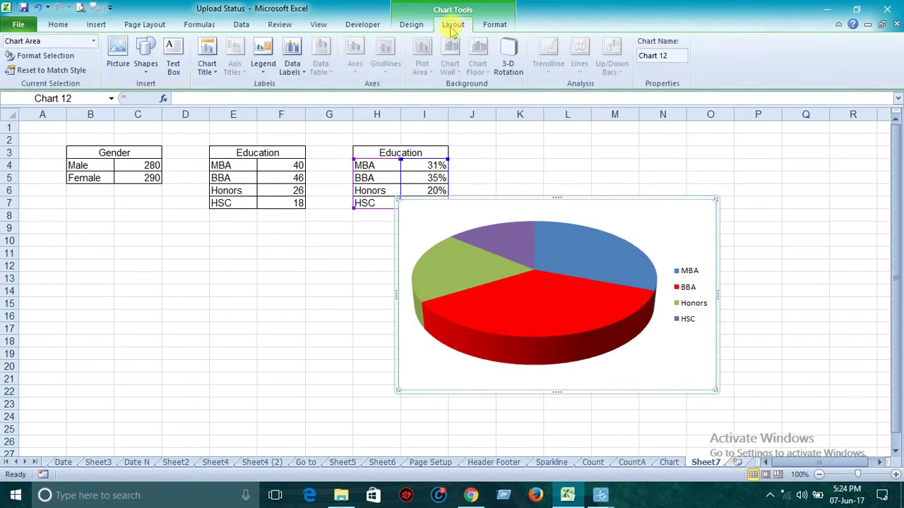
pyautogui.click(208, 67)
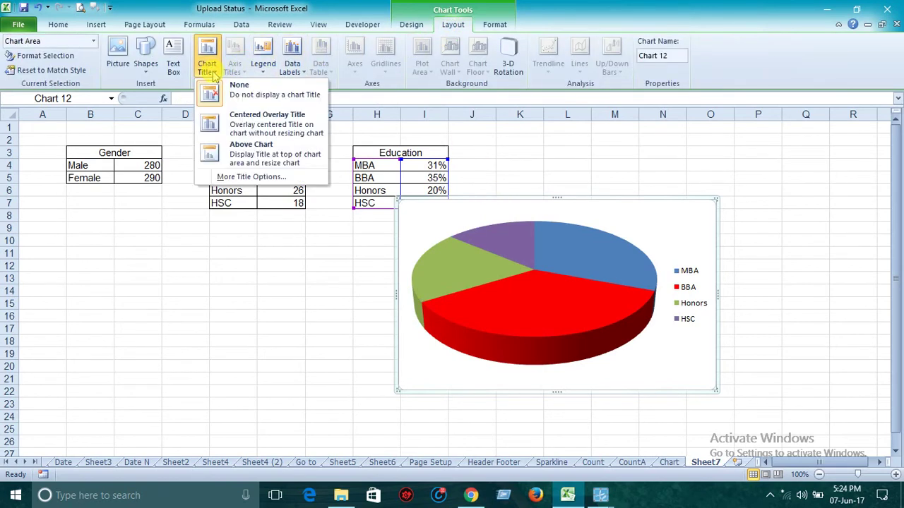
pyautogui.click(242, 154)
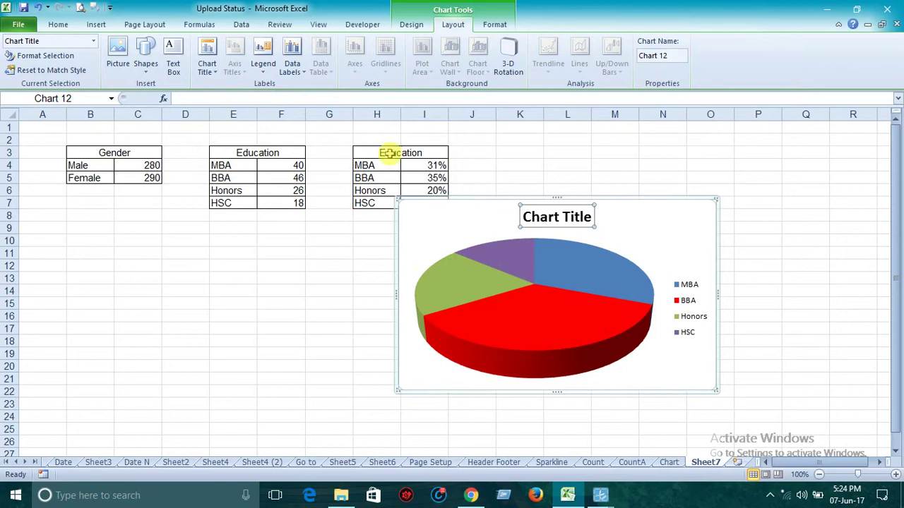
# Add data labels to the pie chart, trying the Inside End position and settling on Outside End
pyautogui.click(303, 76)
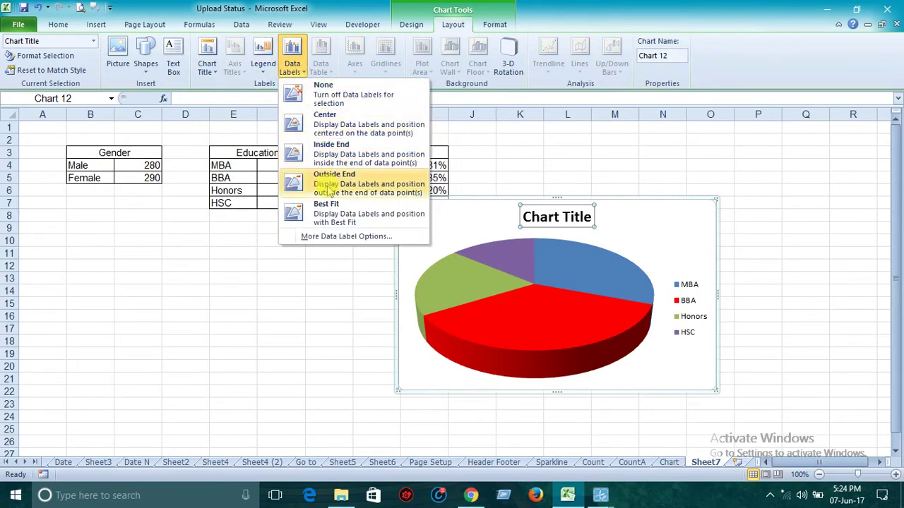
pyautogui.click(329, 153)
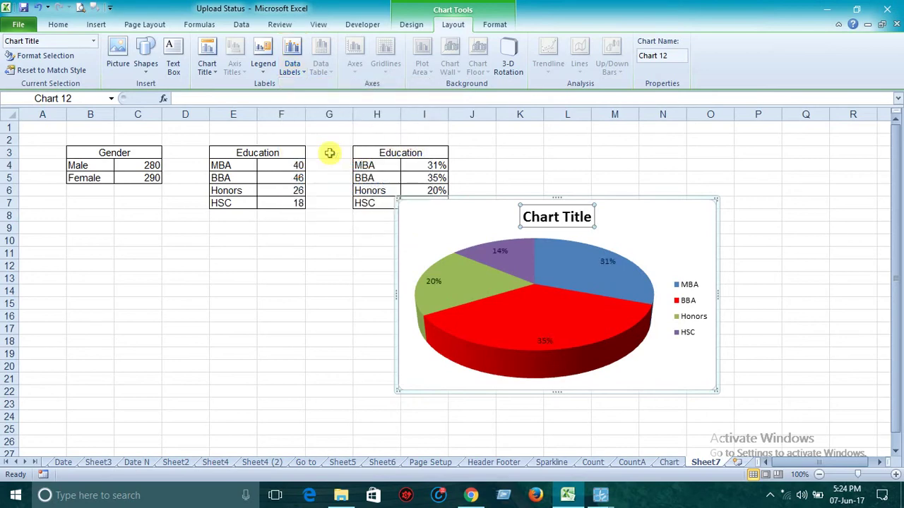
pyautogui.click(300, 72)
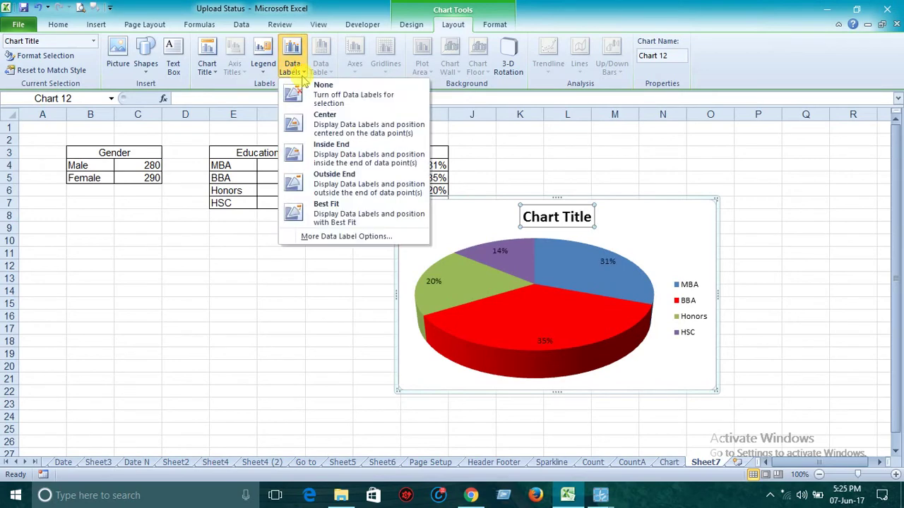
pyautogui.click(324, 177)
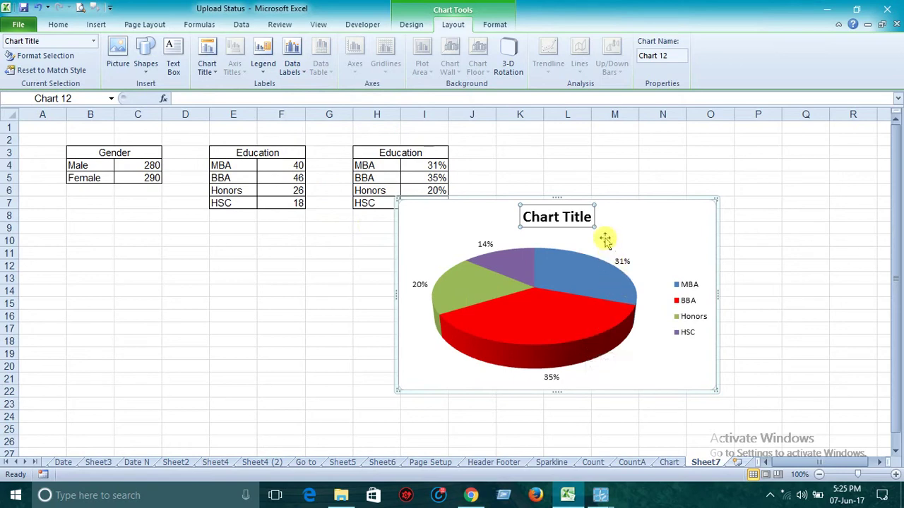
# Rotate the 3-D pie chart about the X axis by setting its X rotation to 110°
pyautogui.click(638, 205)
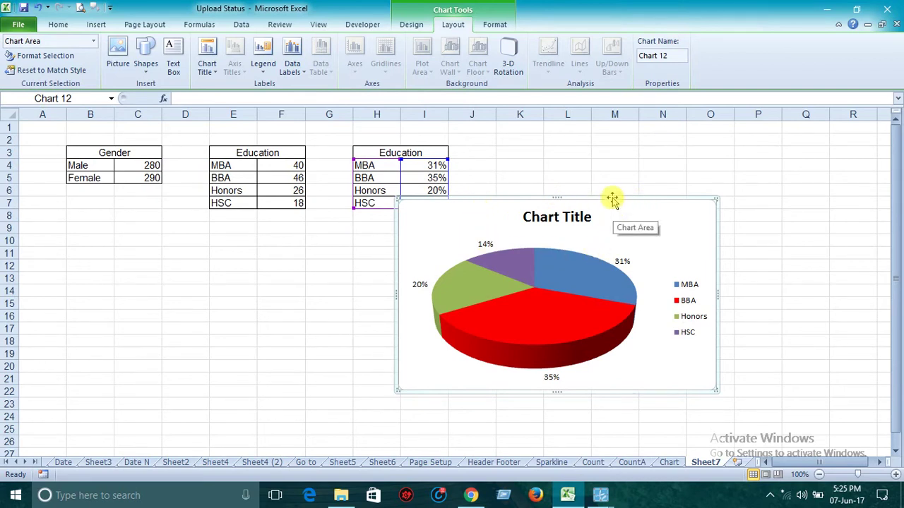
pyautogui.click(510, 67)
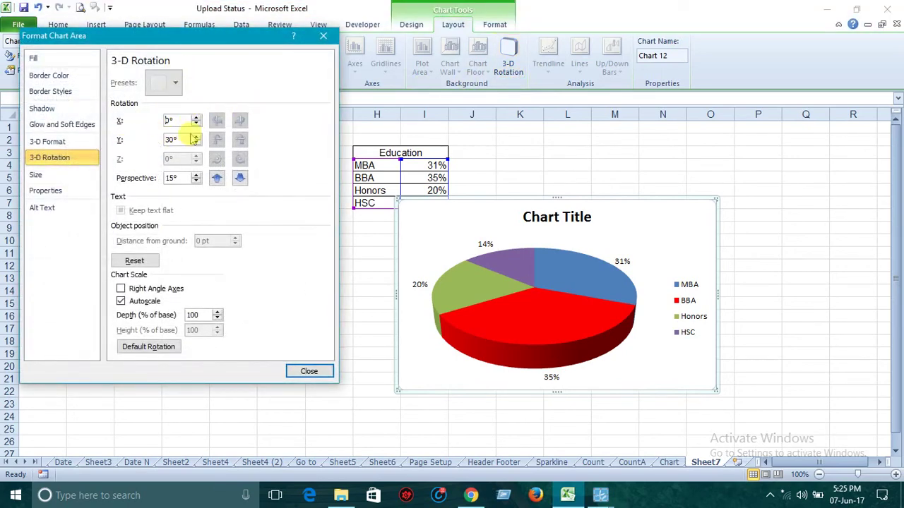
pyautogui.click(197, 121)
pyautogui.click(197, 120)
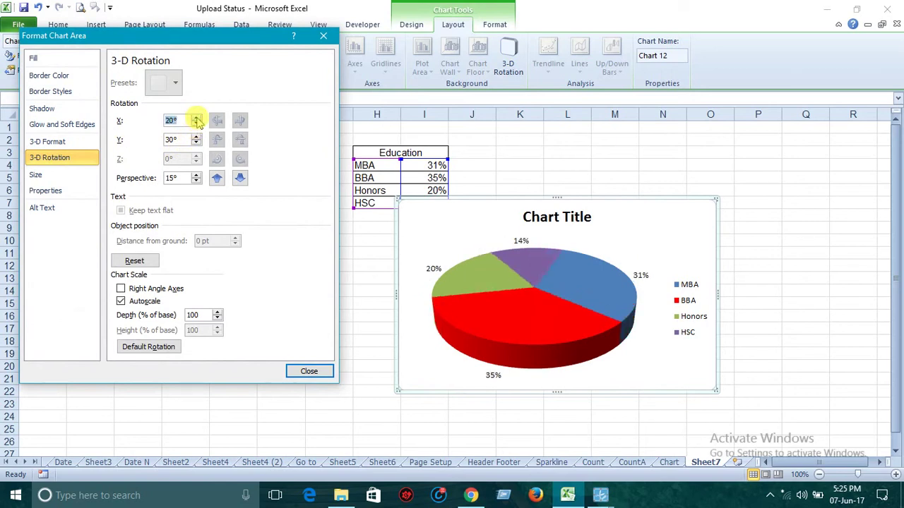
pyautogui.click(197, 121)
pyautogui.click(197, 121)
pyautogui.click(197, 120)
pyautogui.click(197, 120)
pyautogui.click(197, 121)
pyautogui.click(197, 121)
pyautogui.click(196, 120)
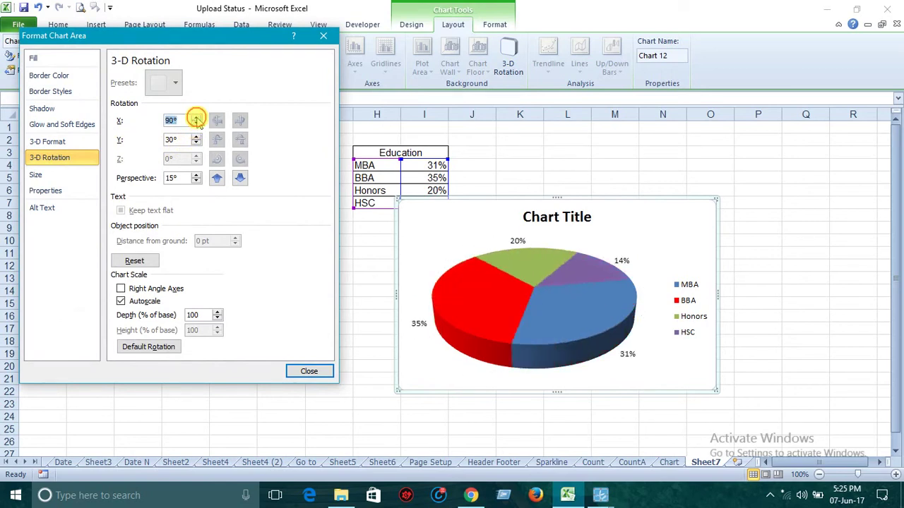
pyautogui.click(197, 120)
pyautogui.click(197, 121)
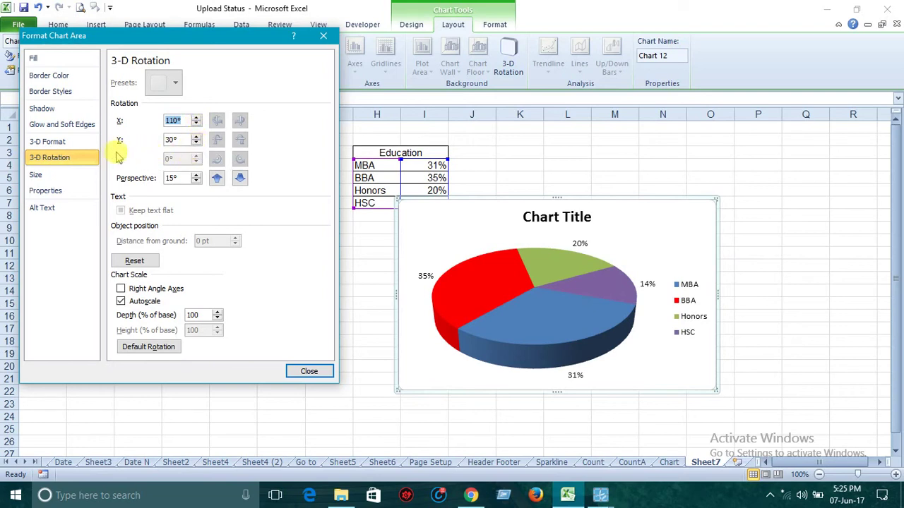
# Try several Y rotation angles for the 3-D pie, ending at 40°, and finish the rotation settings
pyautogui.click(197, 138)
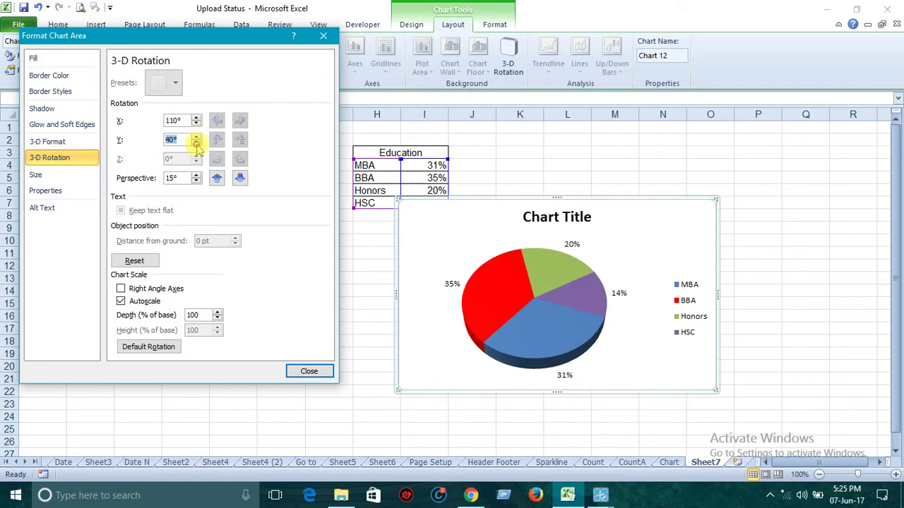
pyautogui.click(197, 144)
pyautogui.click(197, 143)
pyautogui.click(197, 144)
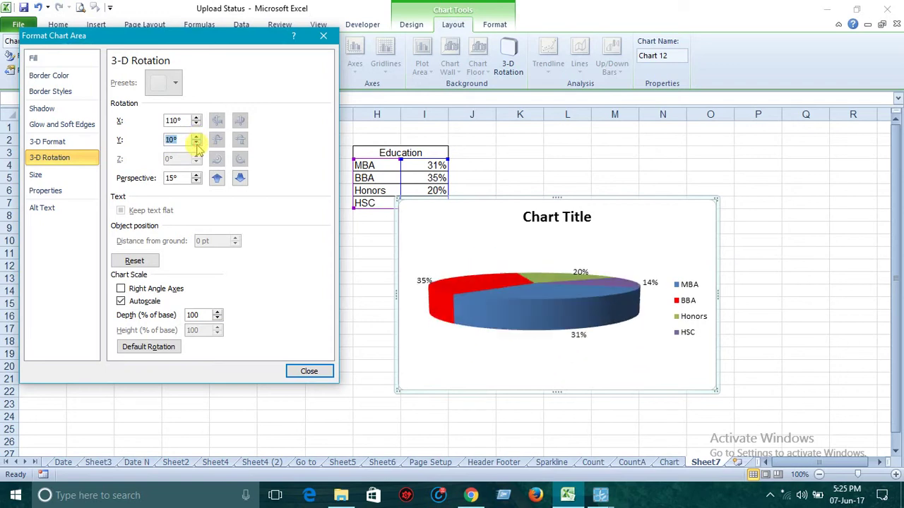
pyautogui.click(197, 137)
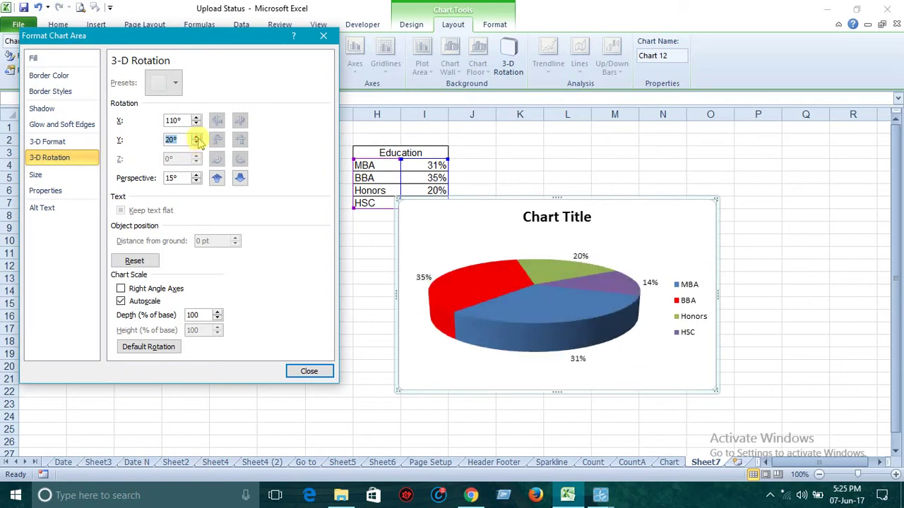
pyautogui.click(196, 137)
pyautogui.click(196, 137)
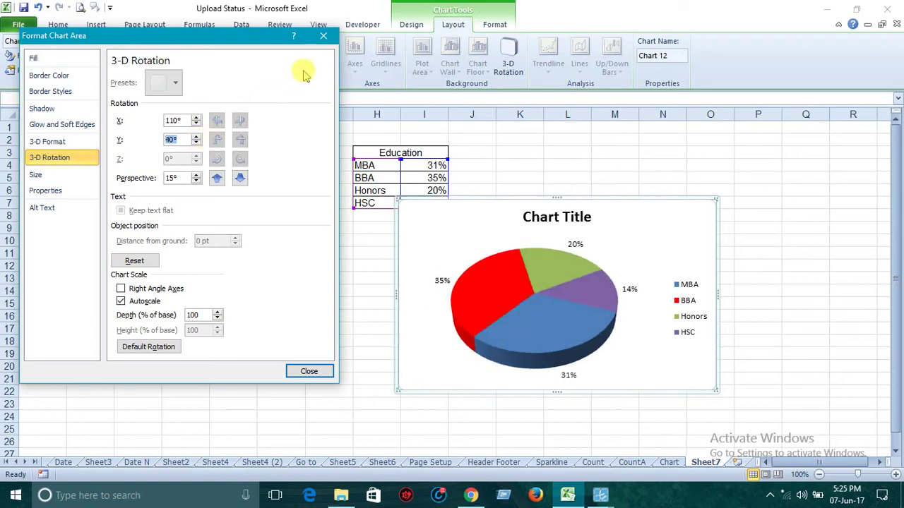
pyautogui.click(309, 370)
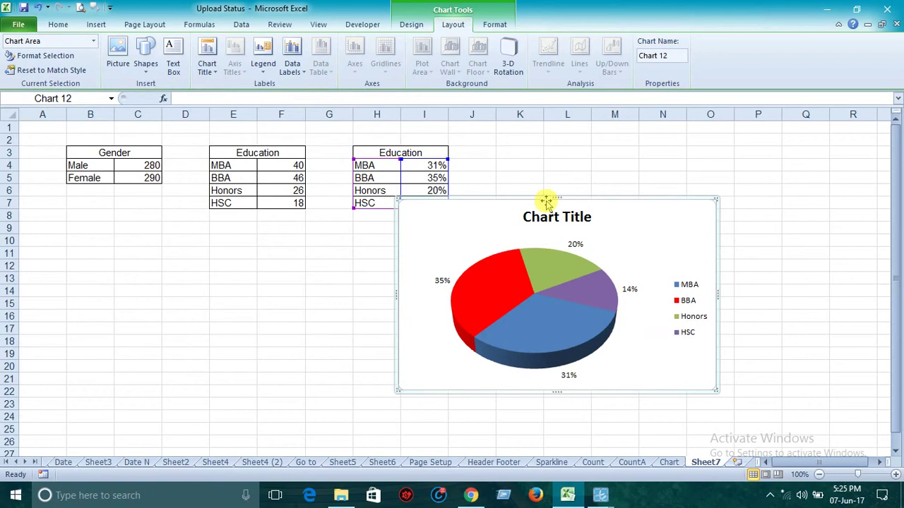
# Change the Education chart's type to an exploded pie in 3-D
pyautogui.click(413, 25)
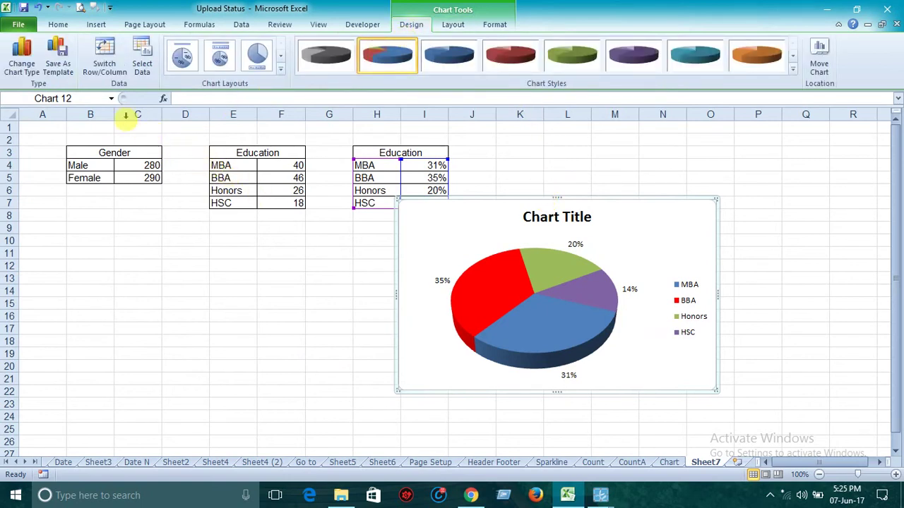
pyautogui.click(27, 68)
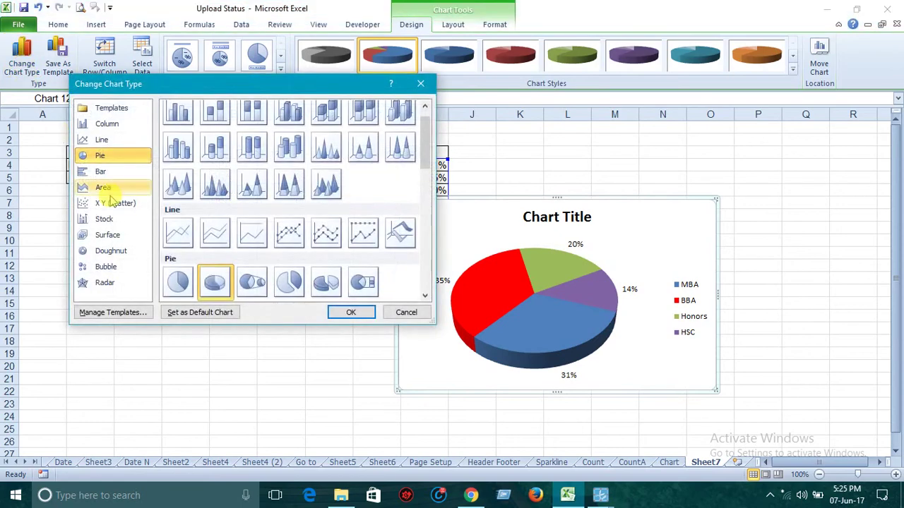
pyautogui.click(324, 283)
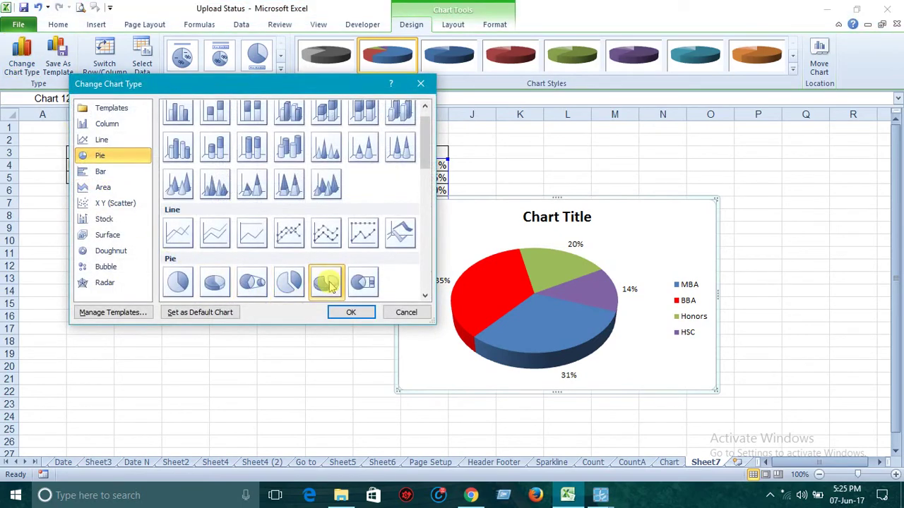
pyautogui.click(352, 313)
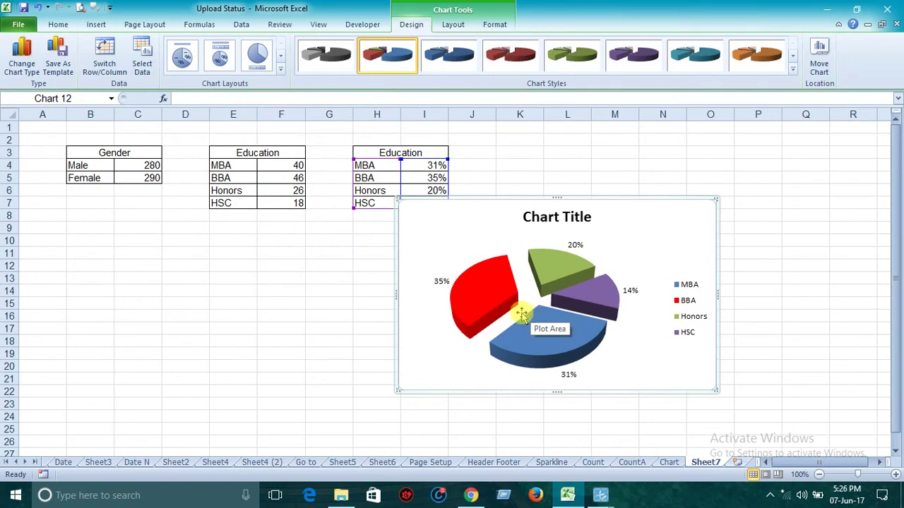
# Change the exploded Education chart back to the regular 3-D pie type
pyautogui.click(22, 64)
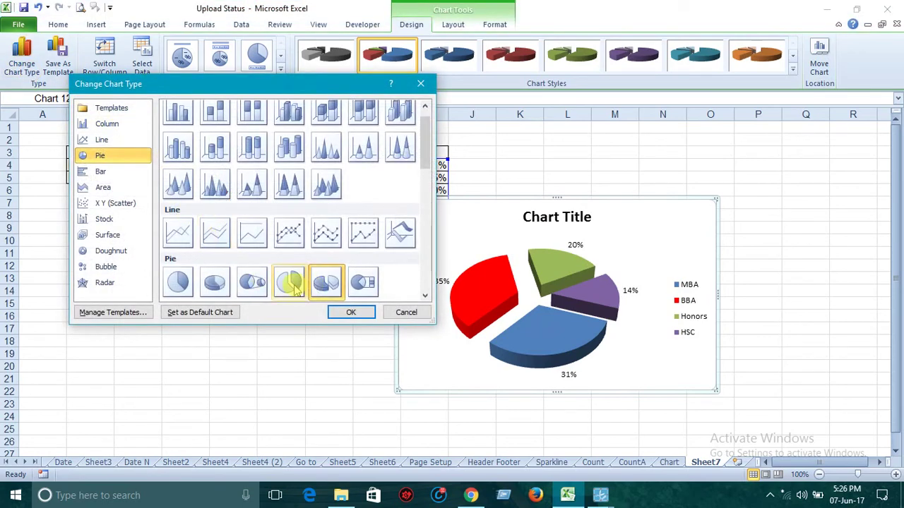
pyautogui.click(214, 282)
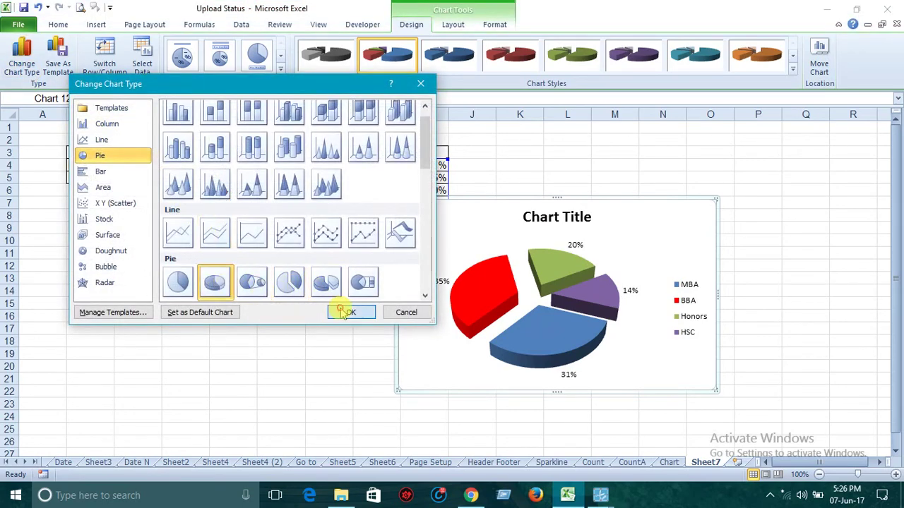
pyautogui.click(343, 312)
# Pull only the MBA slice out of the 3-D pie, move it back towards the centre and deselect it
pyautogui.click(548, 333)
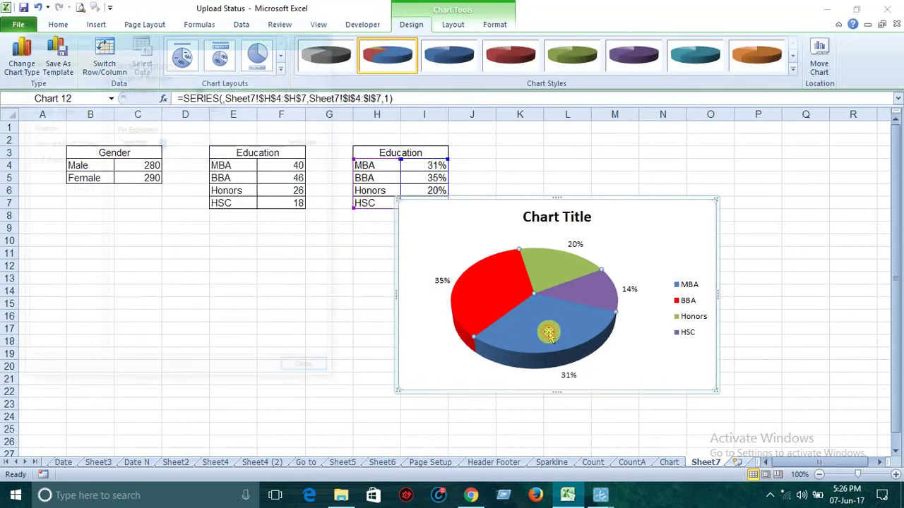
pyautogui.click(328, 35)
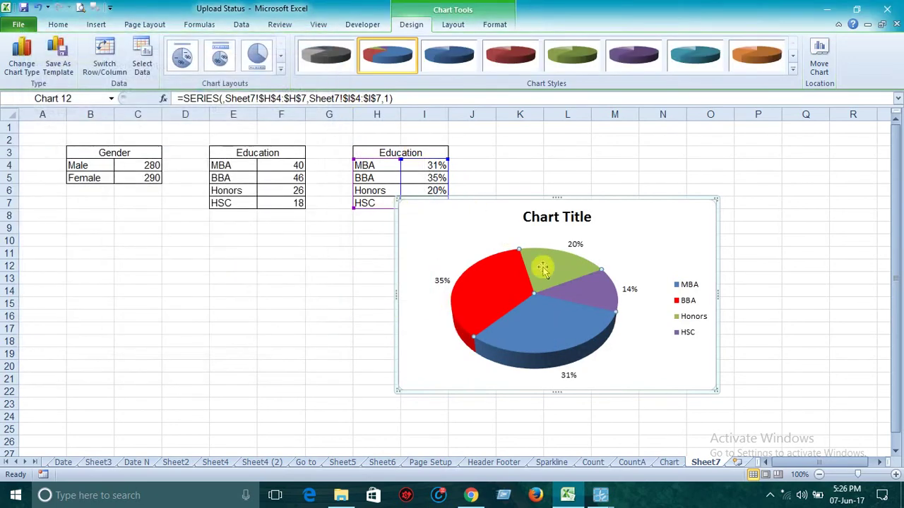
pyautogui.moveTo(543, 317); pyautogui.dragTo(538, 346)
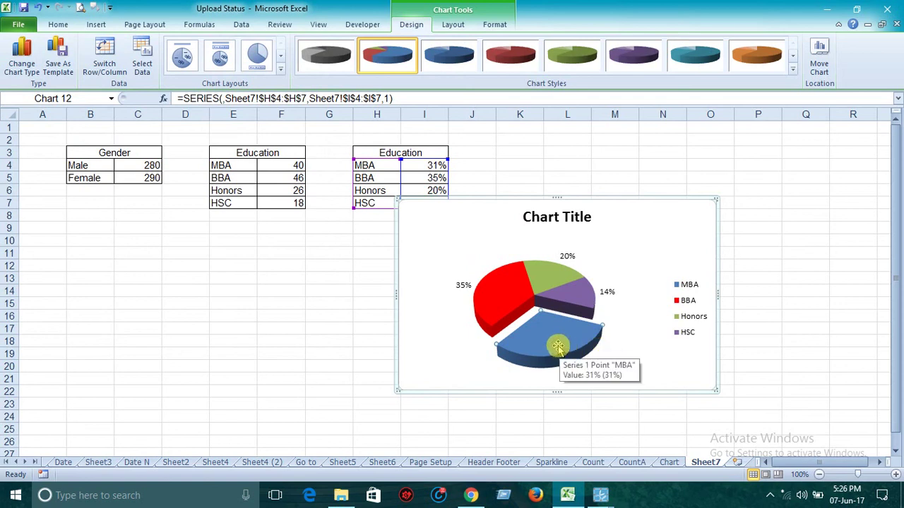
pyautogui.moveTo(555, 339); pyautogui.dragTo(549, 329)
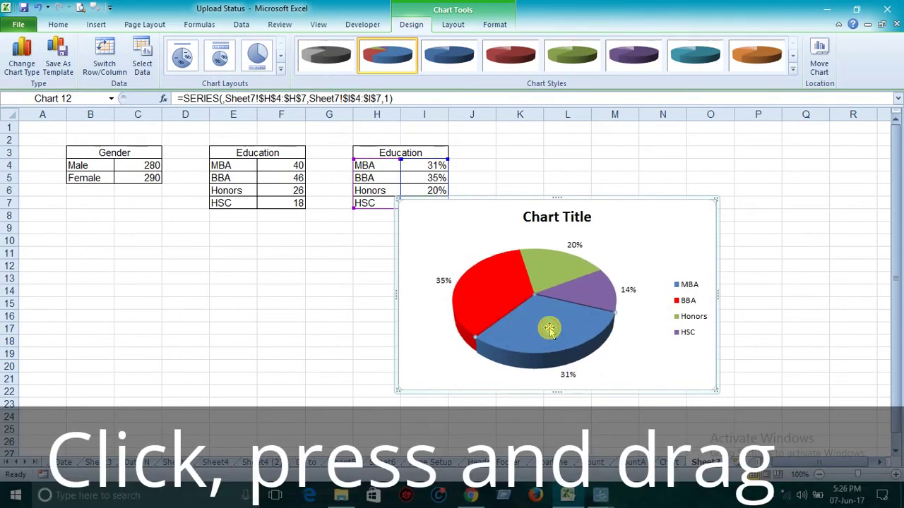
pyautogui.click(621, 353)
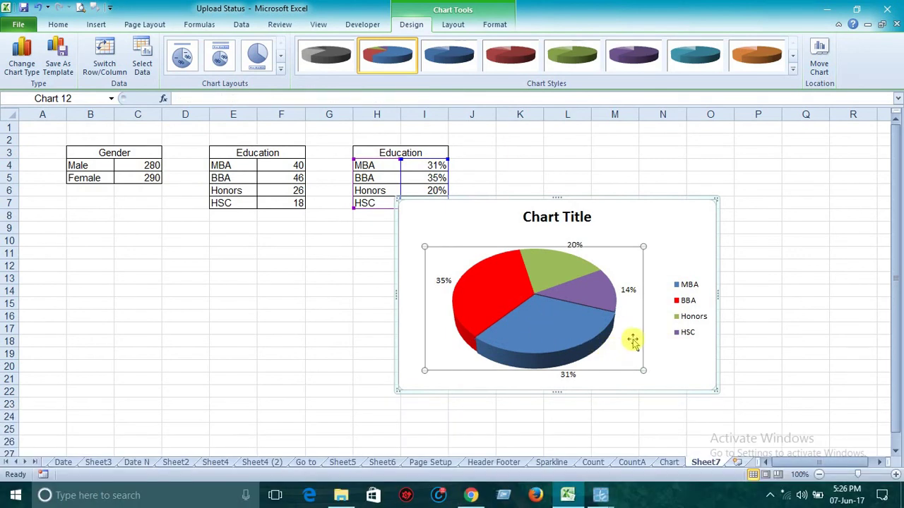
pyautogui.click(696, 250)
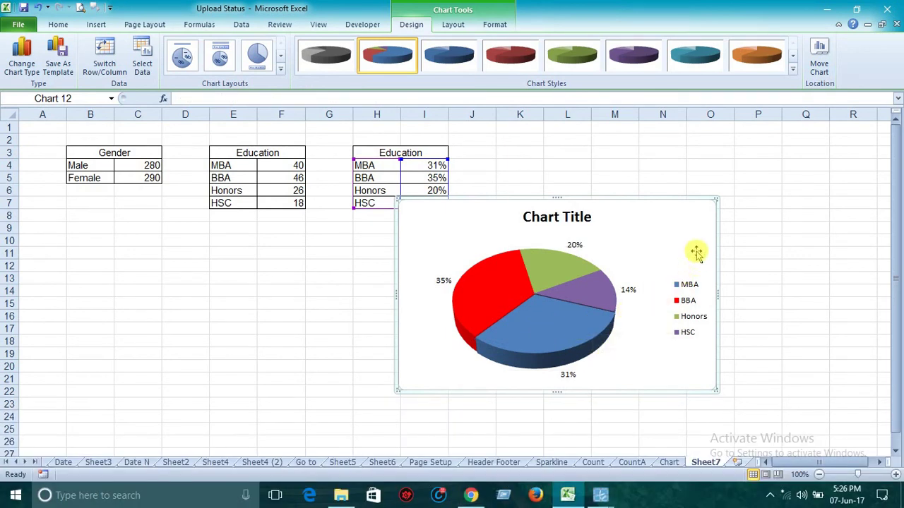